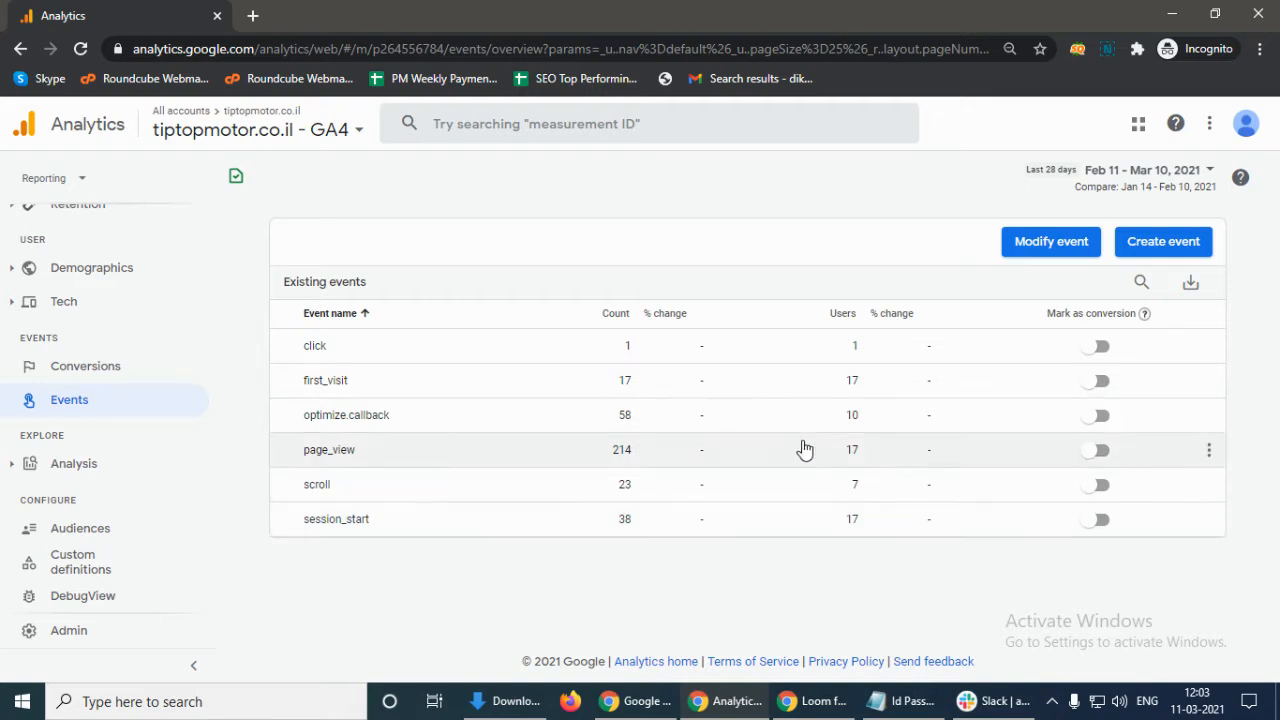
- Mark the existing page_view, scroll and click events as conversions
click(1101, 451)
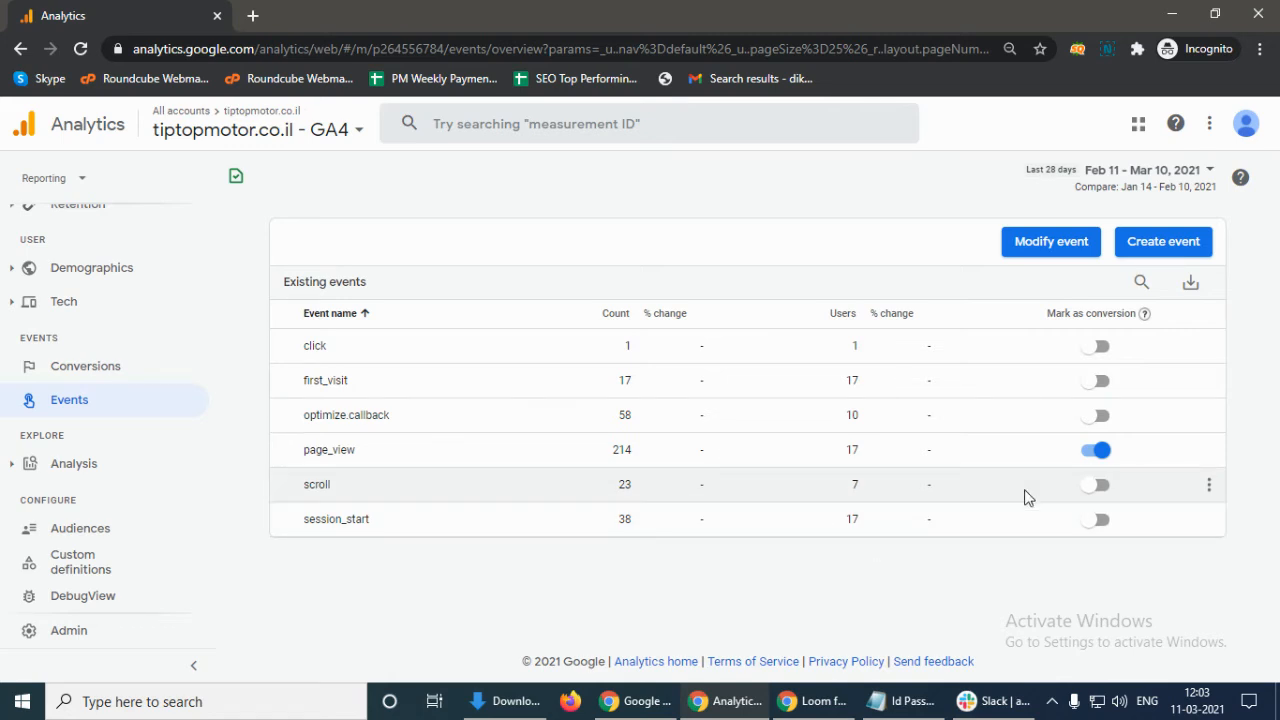
click(1100, 485)
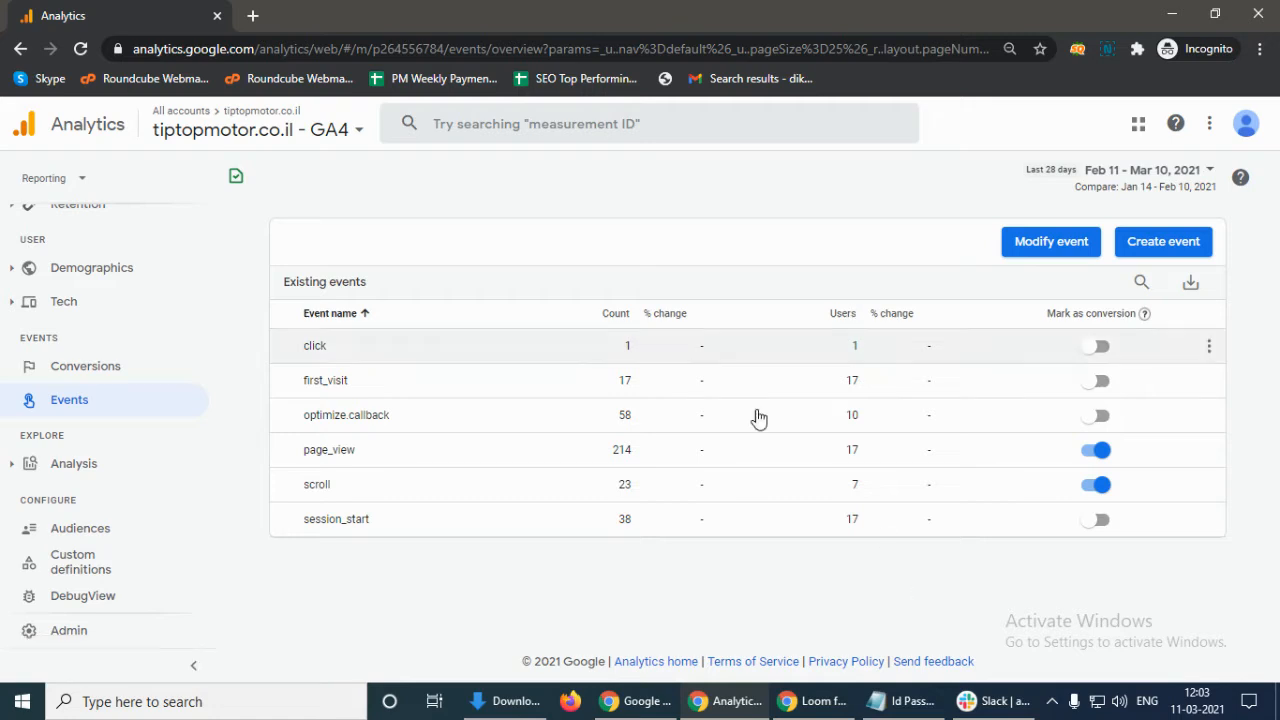
click(1104, 347)
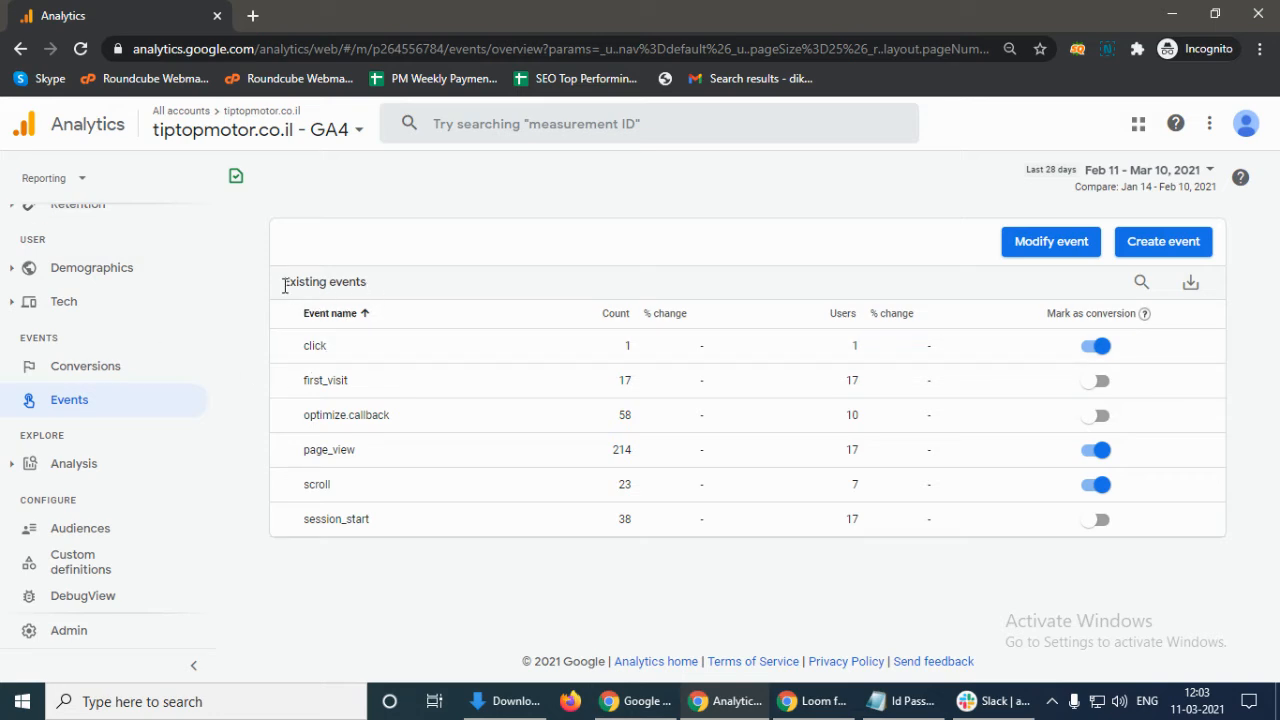
drag(283, 281, 368, 289)
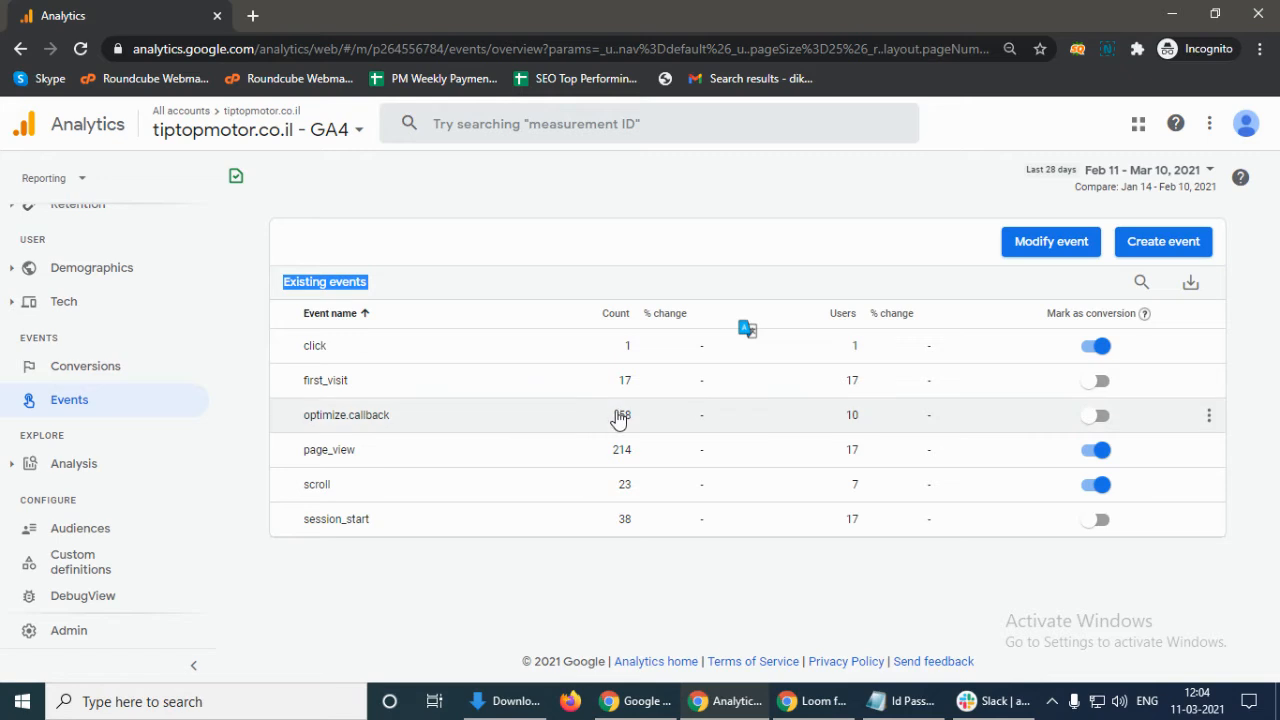
- Start a new custom event for the site and name it generate_lead
click(1163, 245)
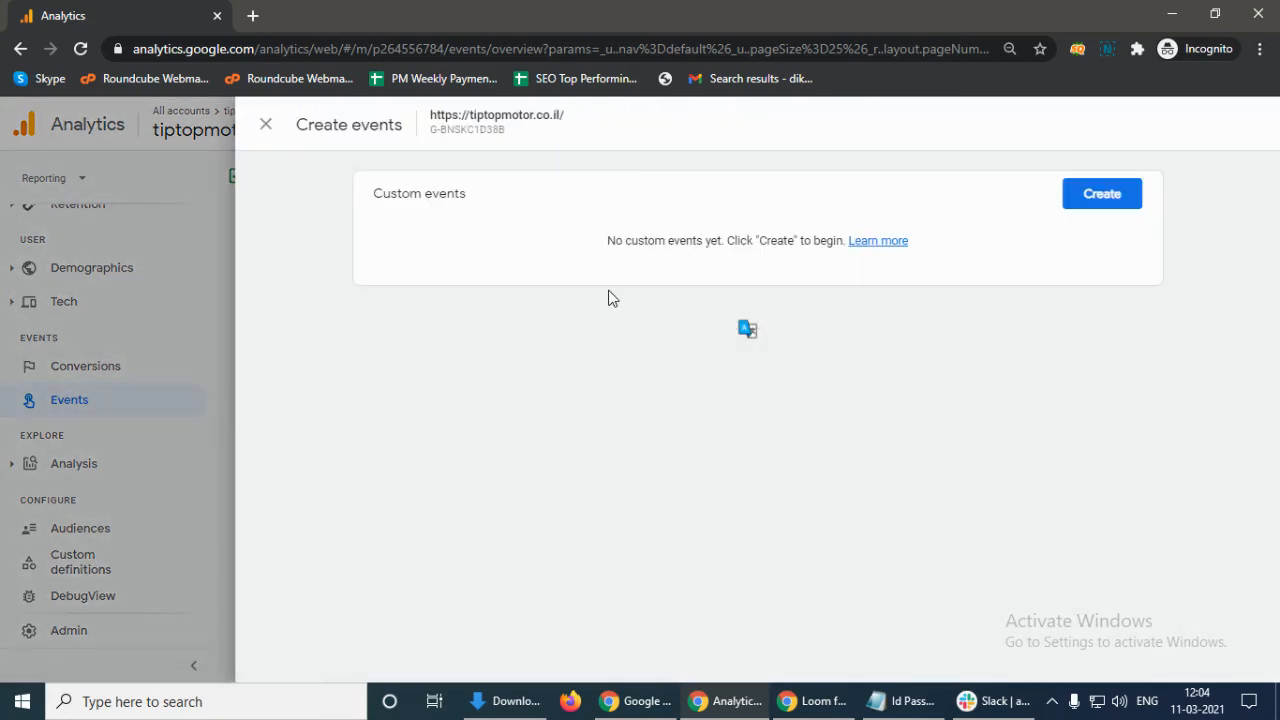
click(1108, 198)
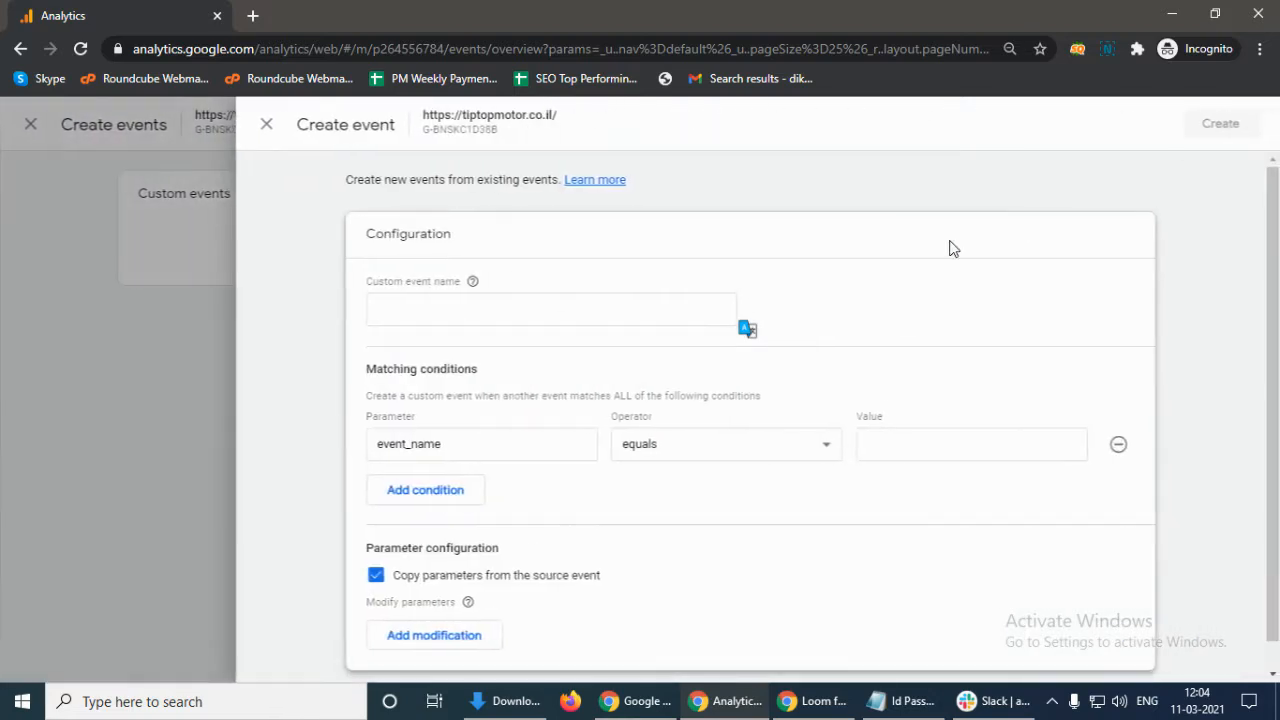
click(499, 316)
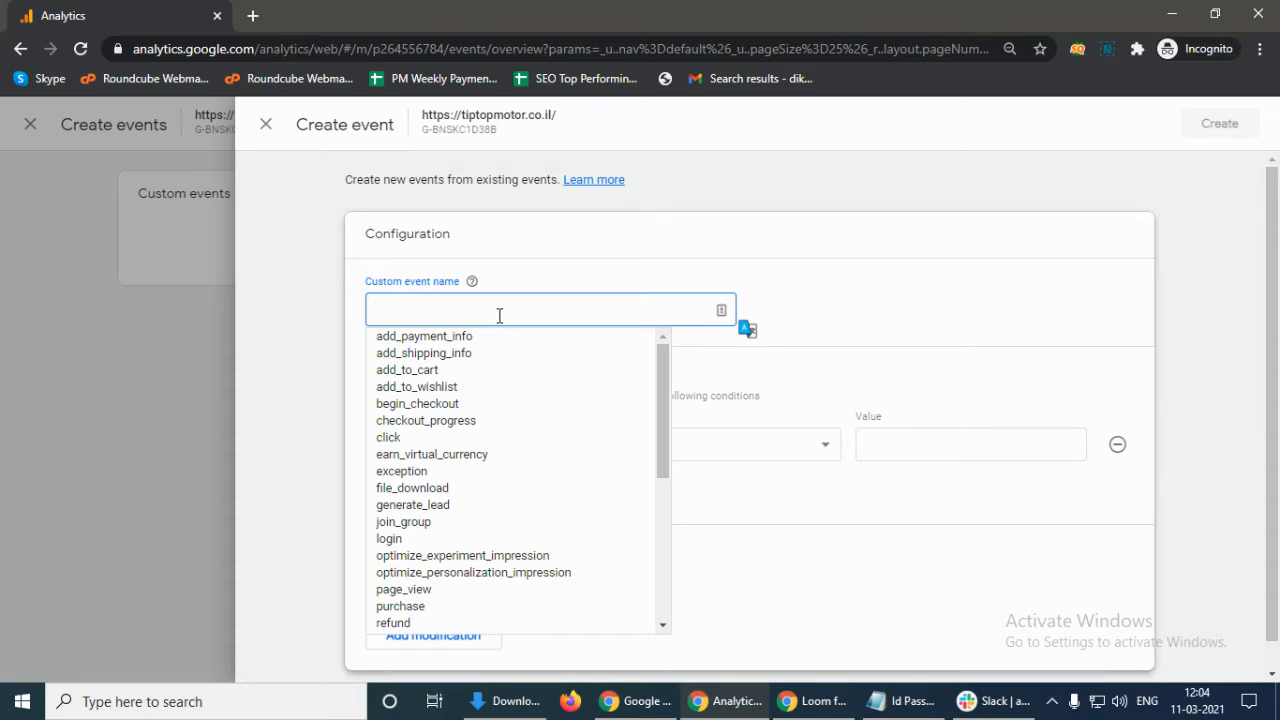
text(ge)
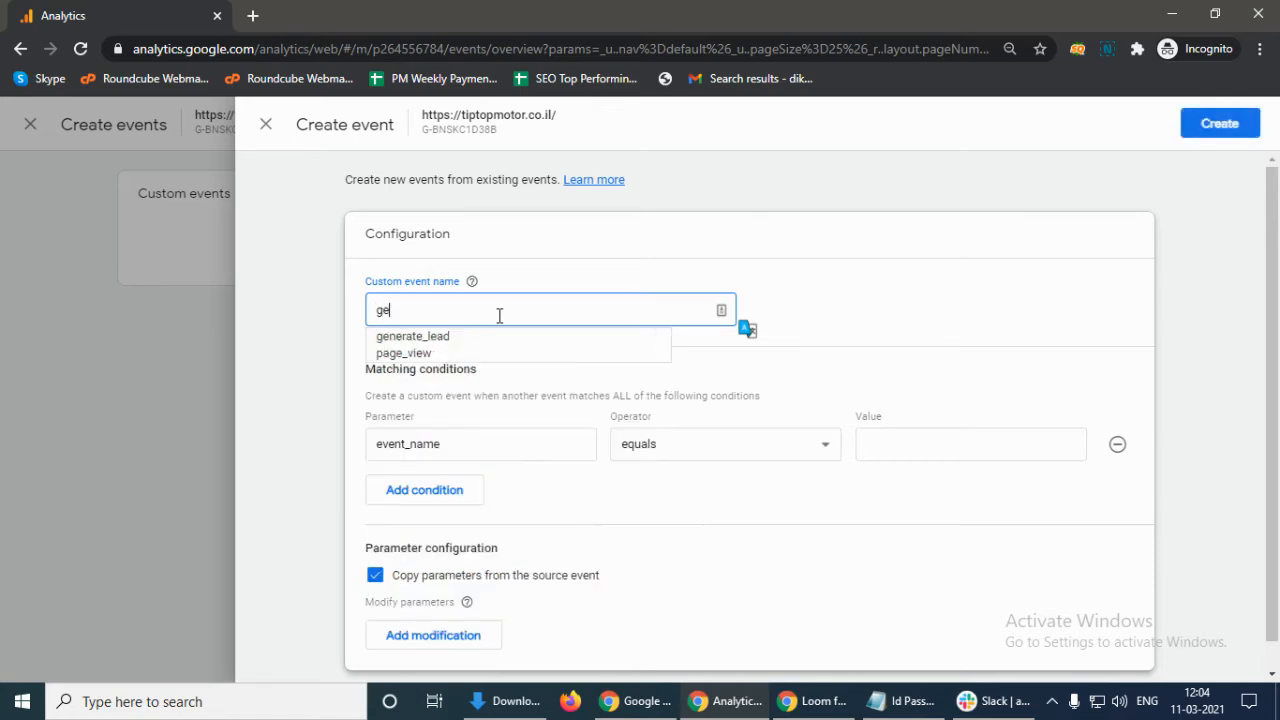
click(487, 338)
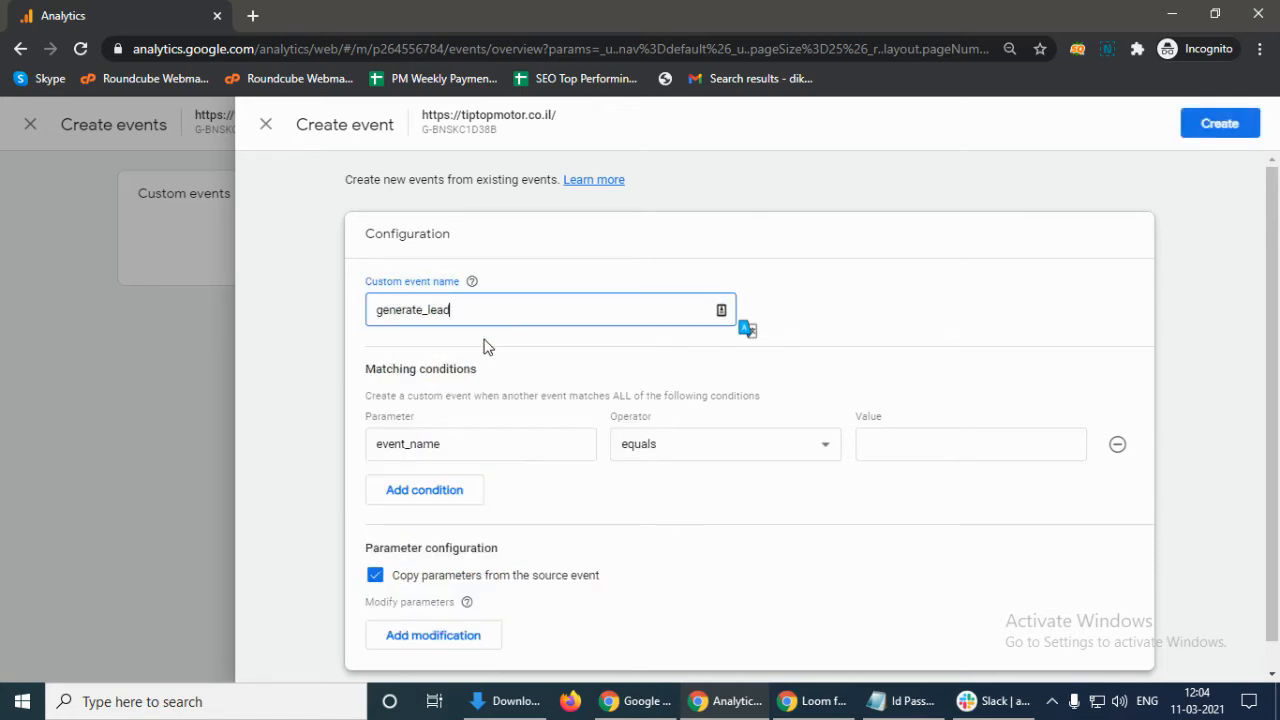
- Set the event's matching condition to page_location contains thank-you
scroll(625, 378, down, 1)
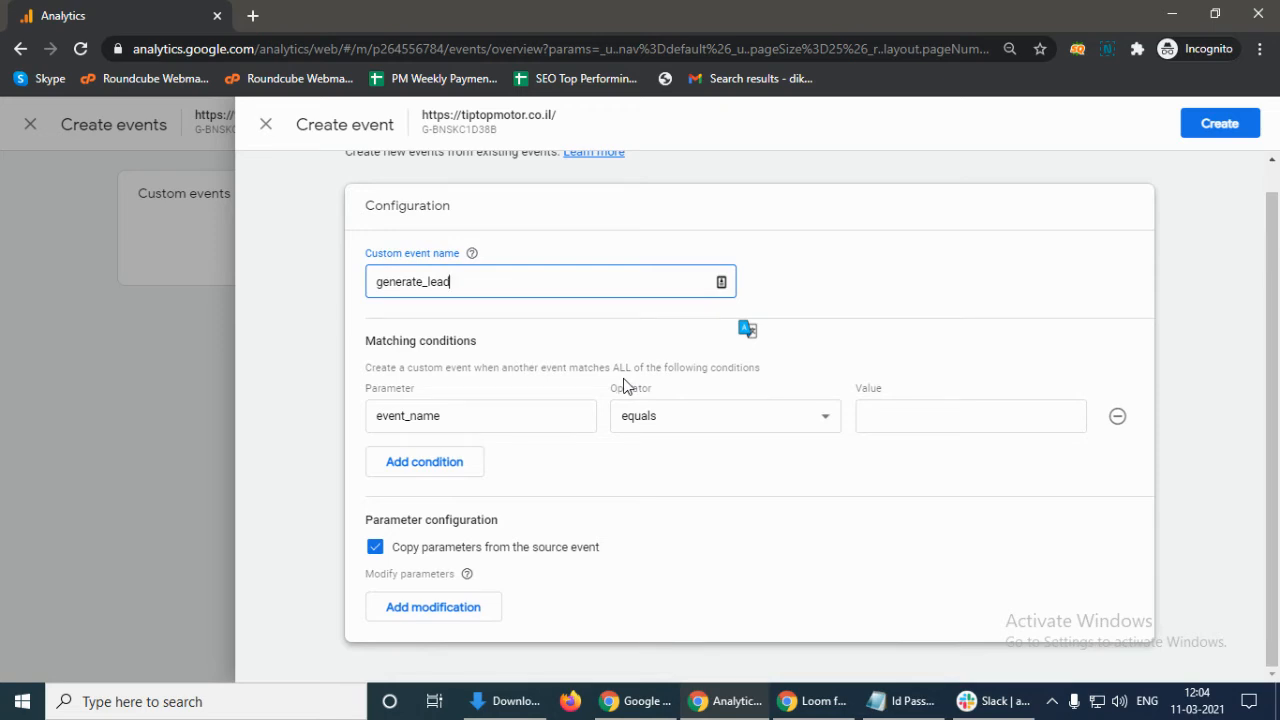
click(452, 422)
scroll(490, 520, down, 1)
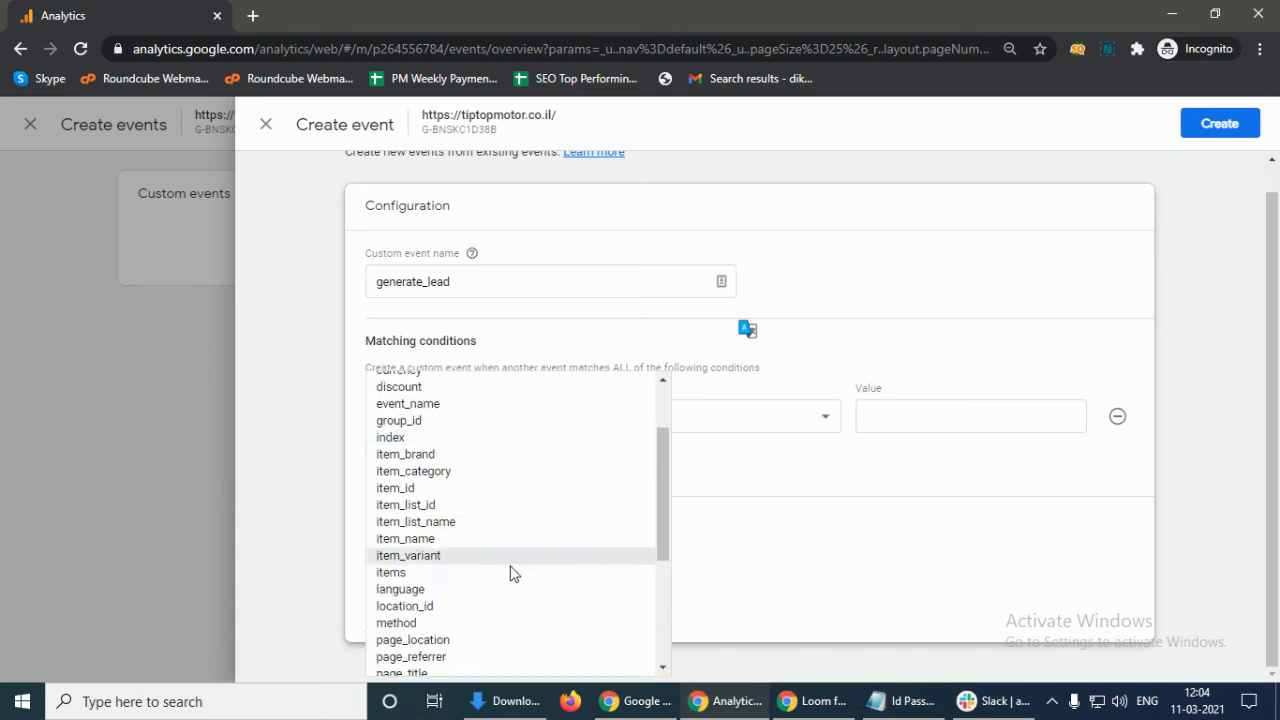
click(506, 641)
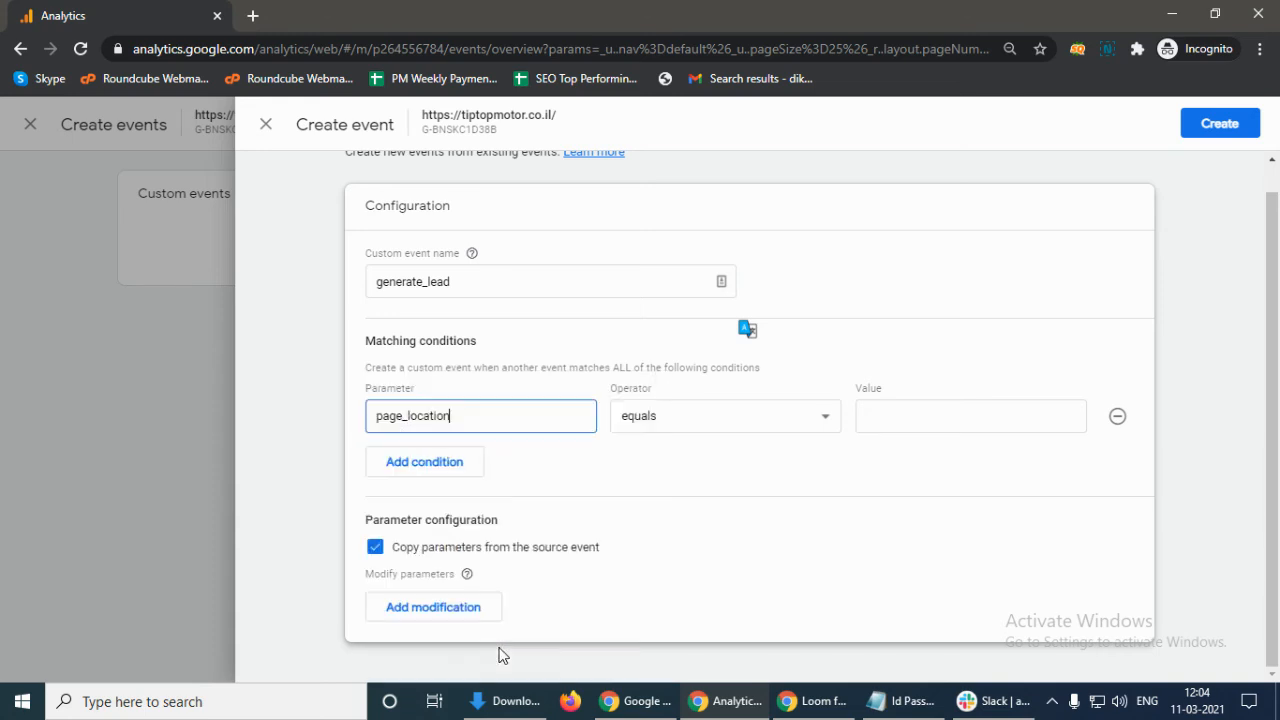
click(651, 427)
click(646, 437)
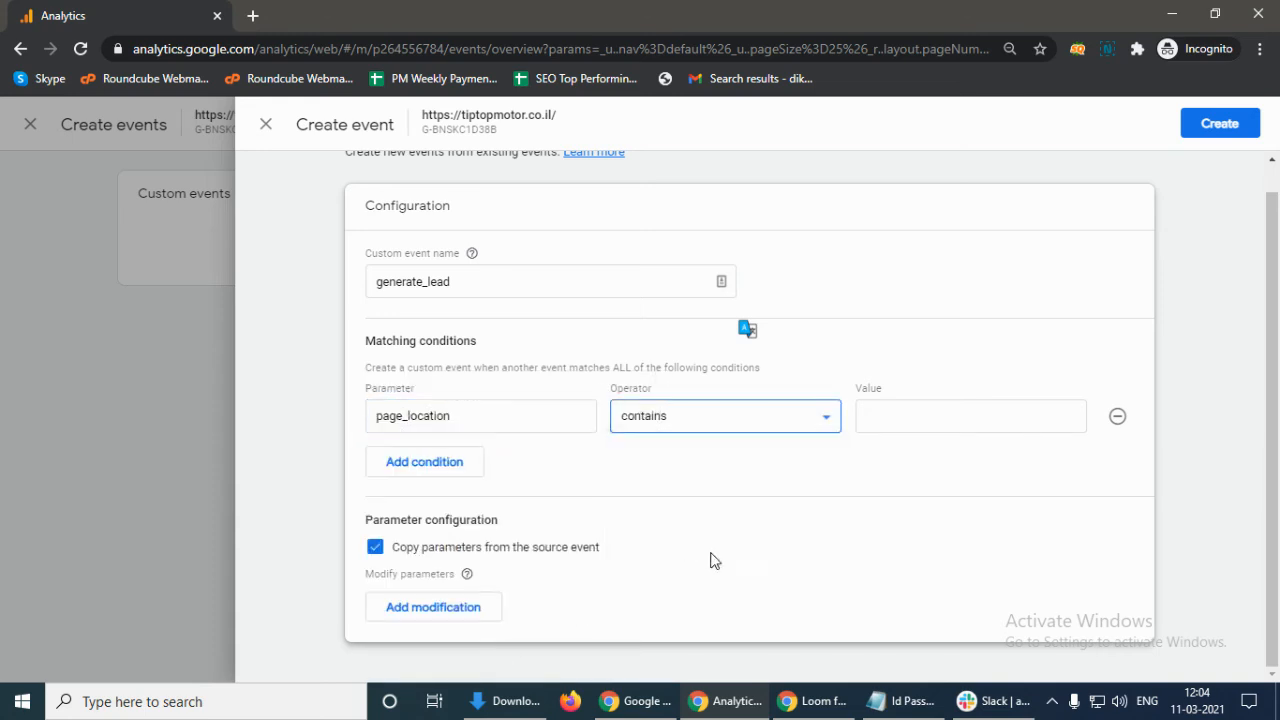
click(880, 424)
text(thank)
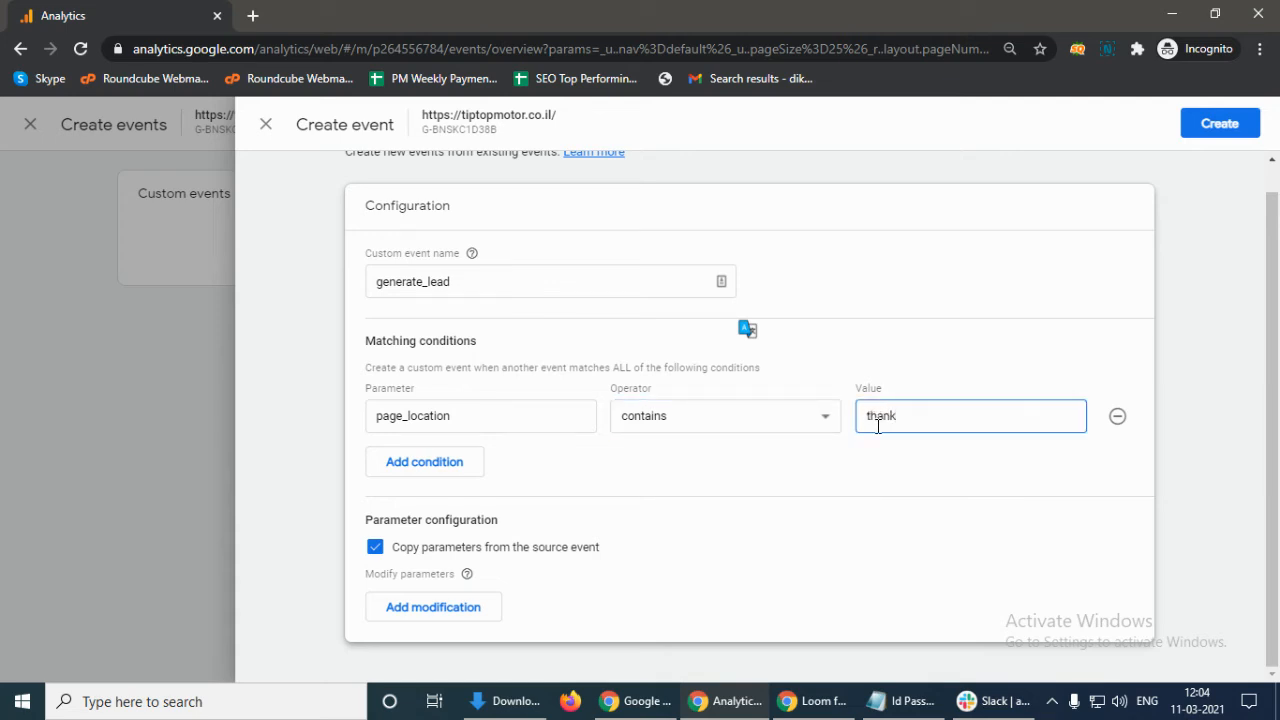
text(-you)
- Save the generate_lead custom event and return to the existing events overview
click(420, 281)
click(346, 275)
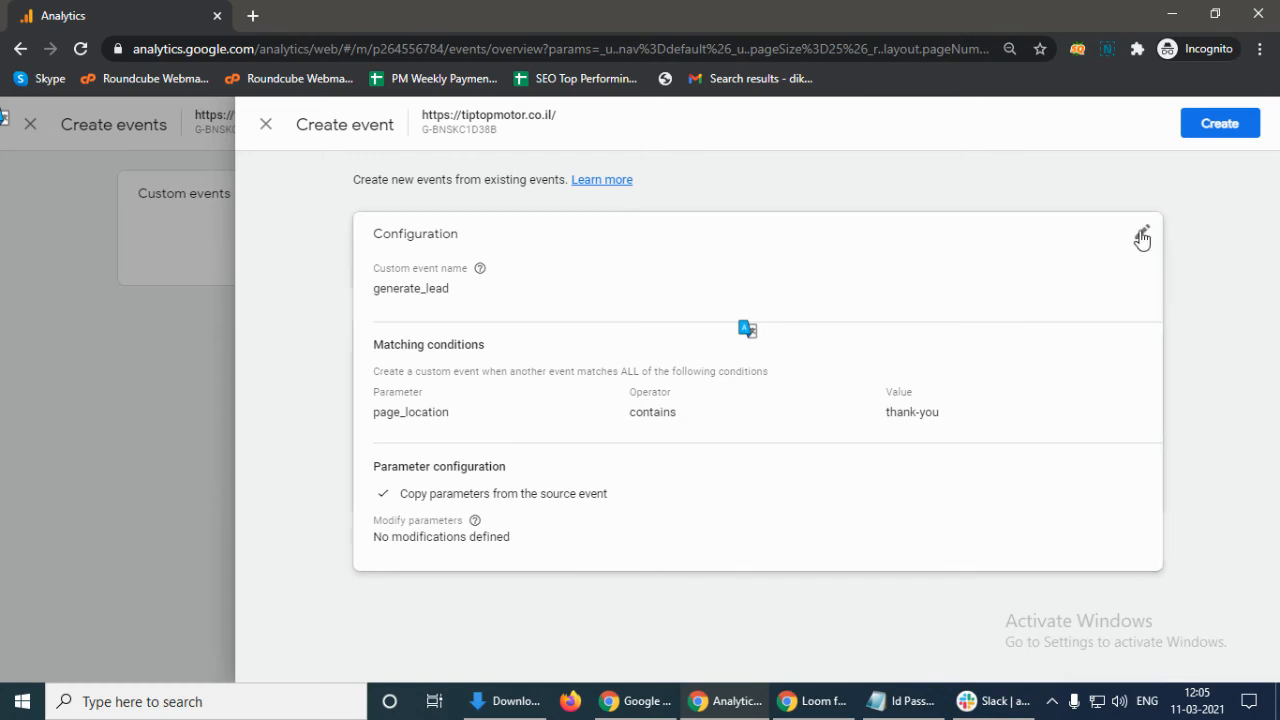
click(1230, 130)
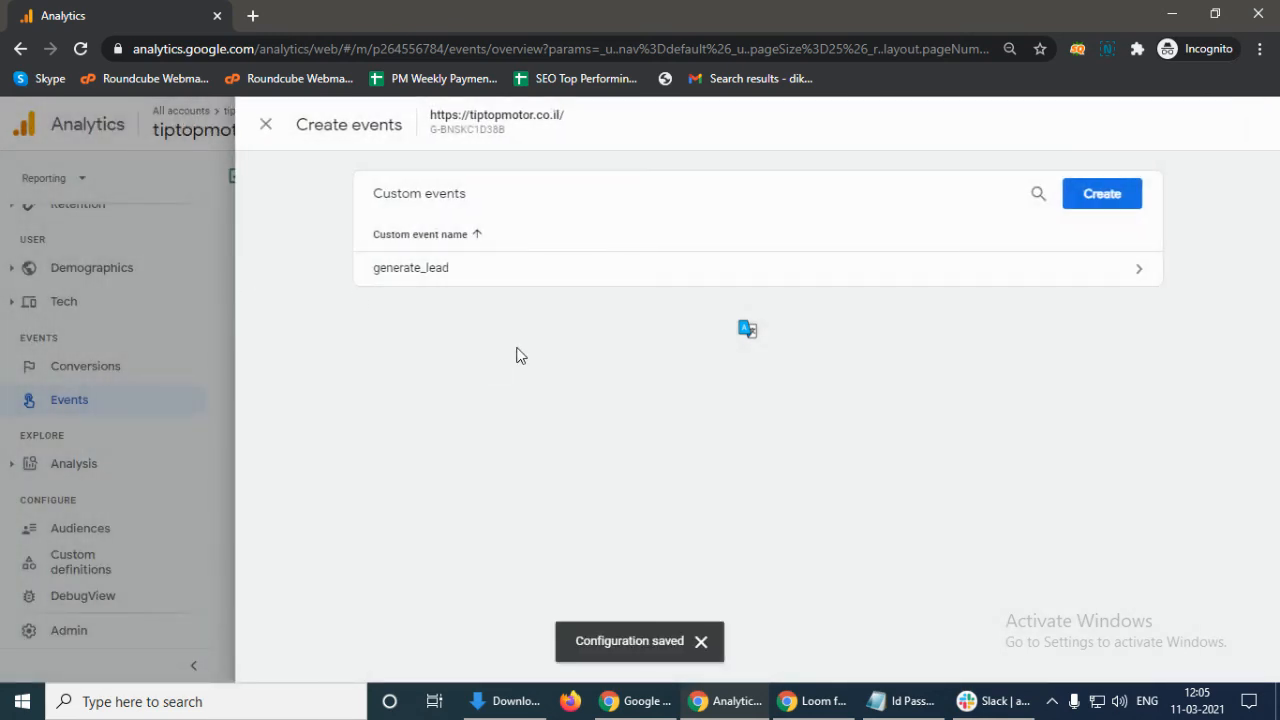
click(267, 125)
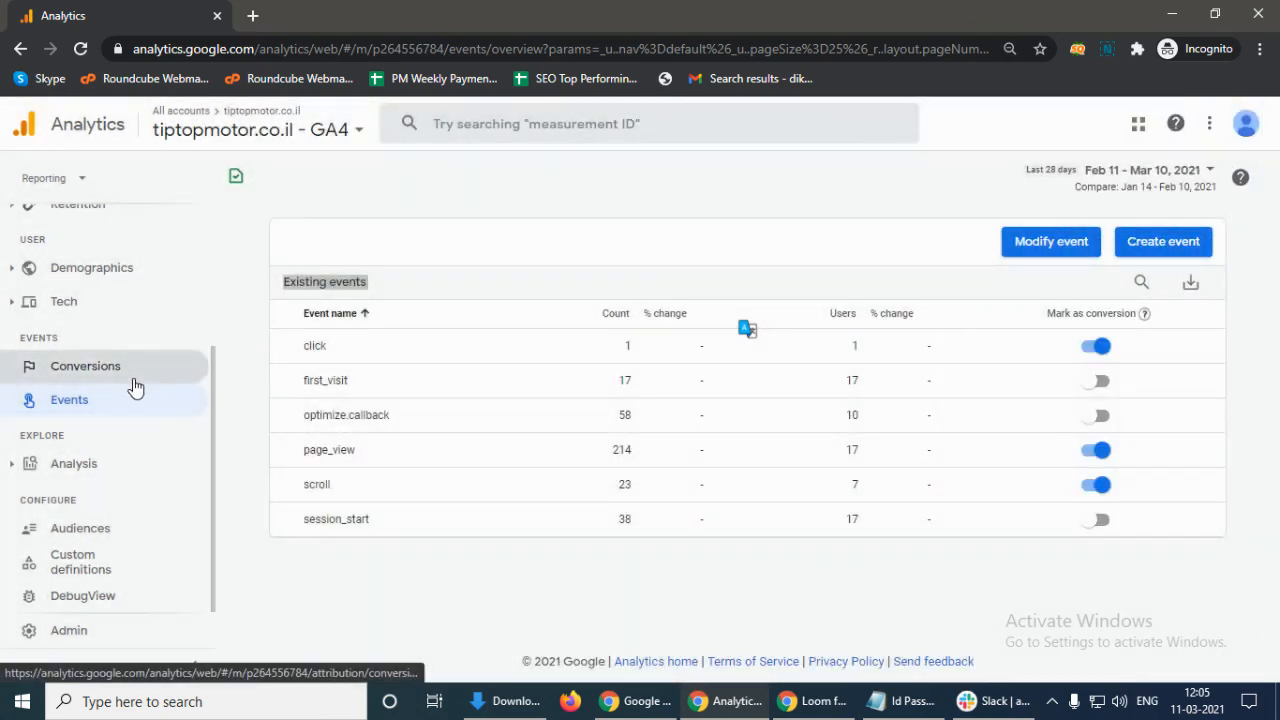
- Add and save a new conversion event named generate_lead in the Conversions report
click(134, 380)
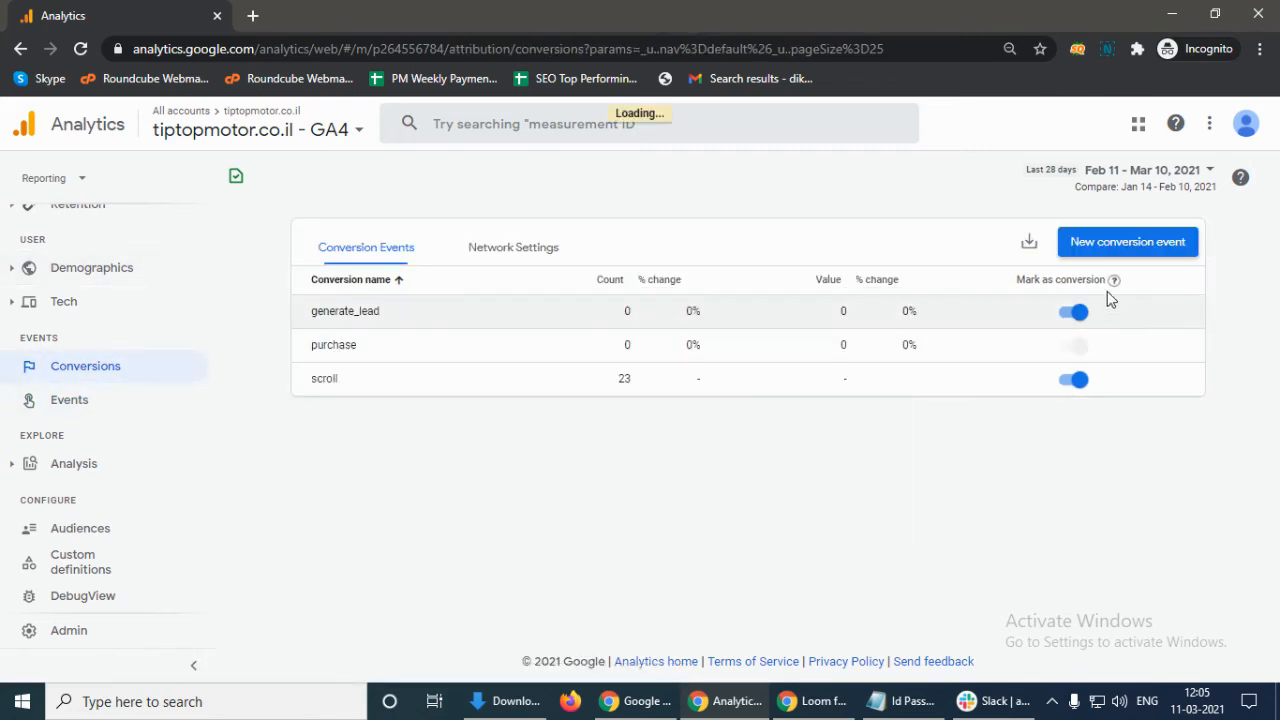
mouse_move(1113, 281)
click(1154, 249)
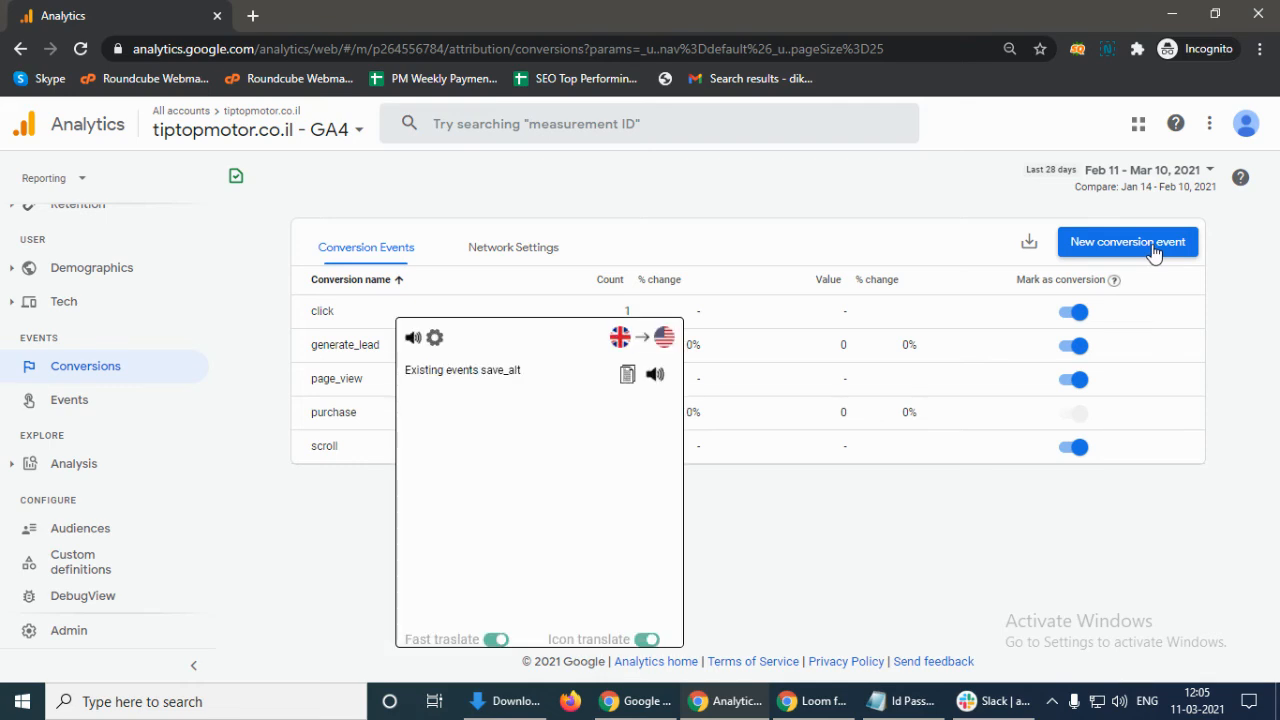
click(1154, 250)
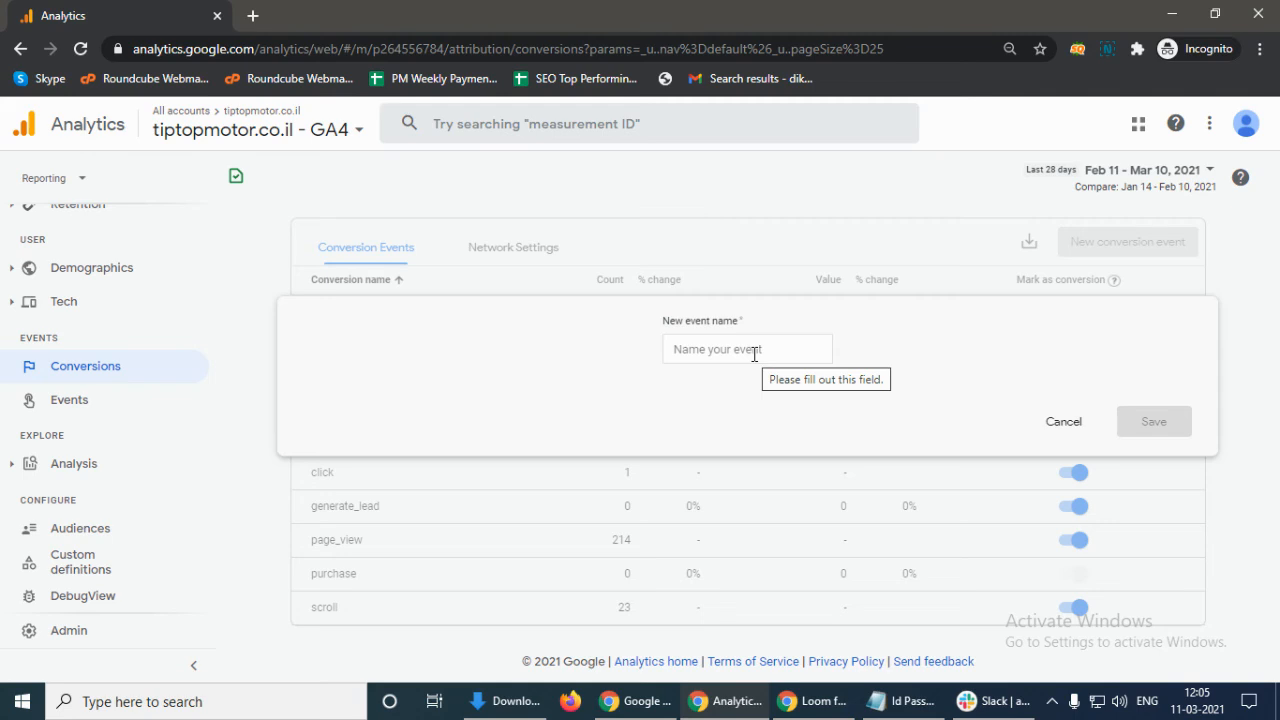
click(754, 350)
text(ge)
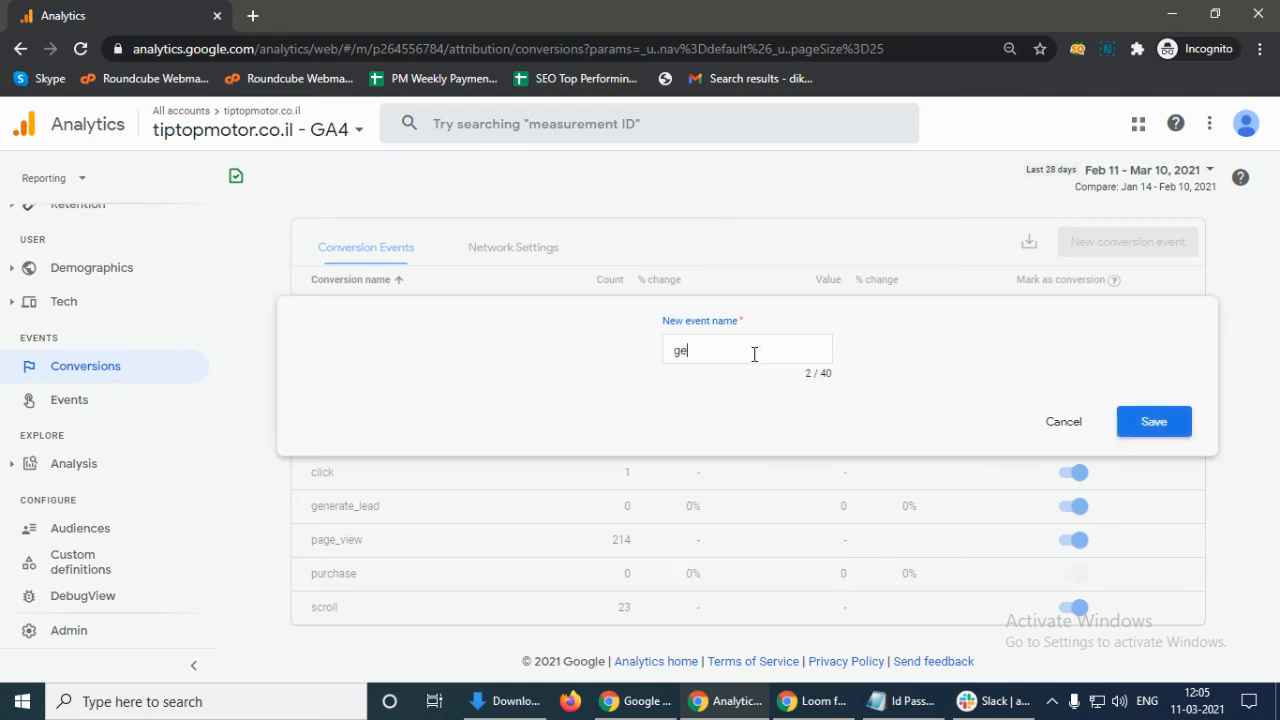
text(nerate)
key(ctrl+minus)
key(ctrl+plus)
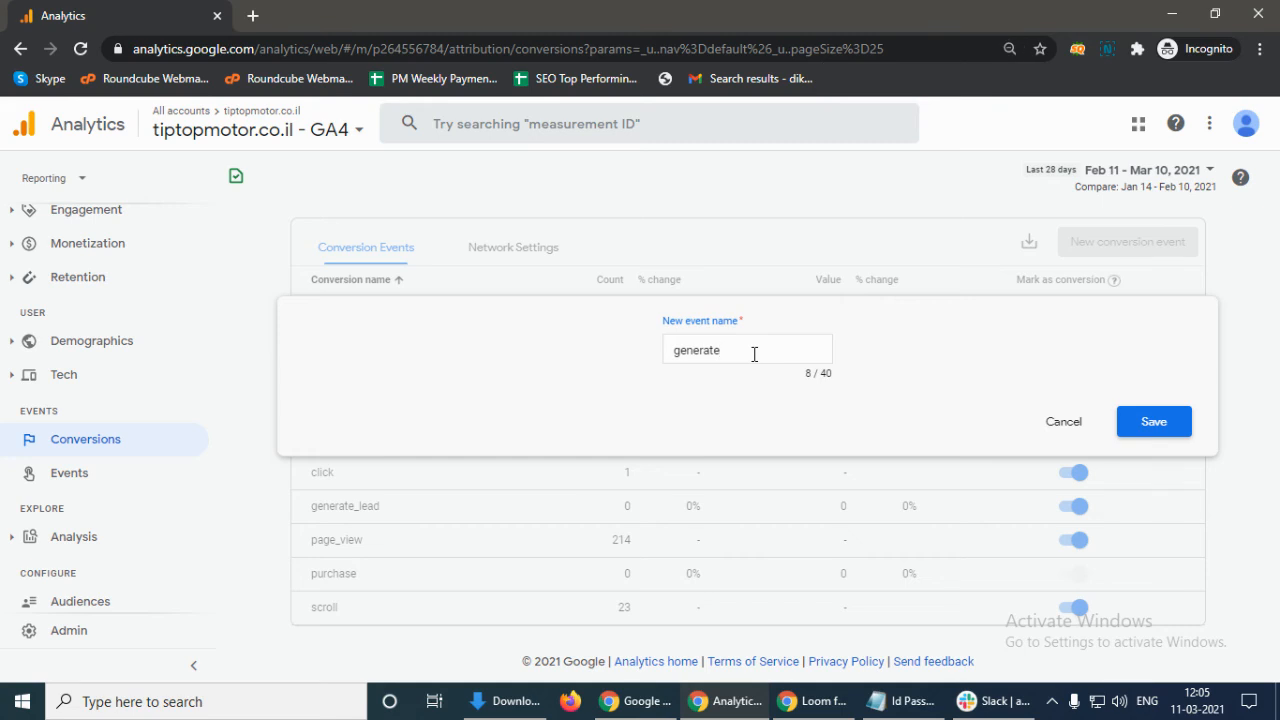
key(ctrl+minus)
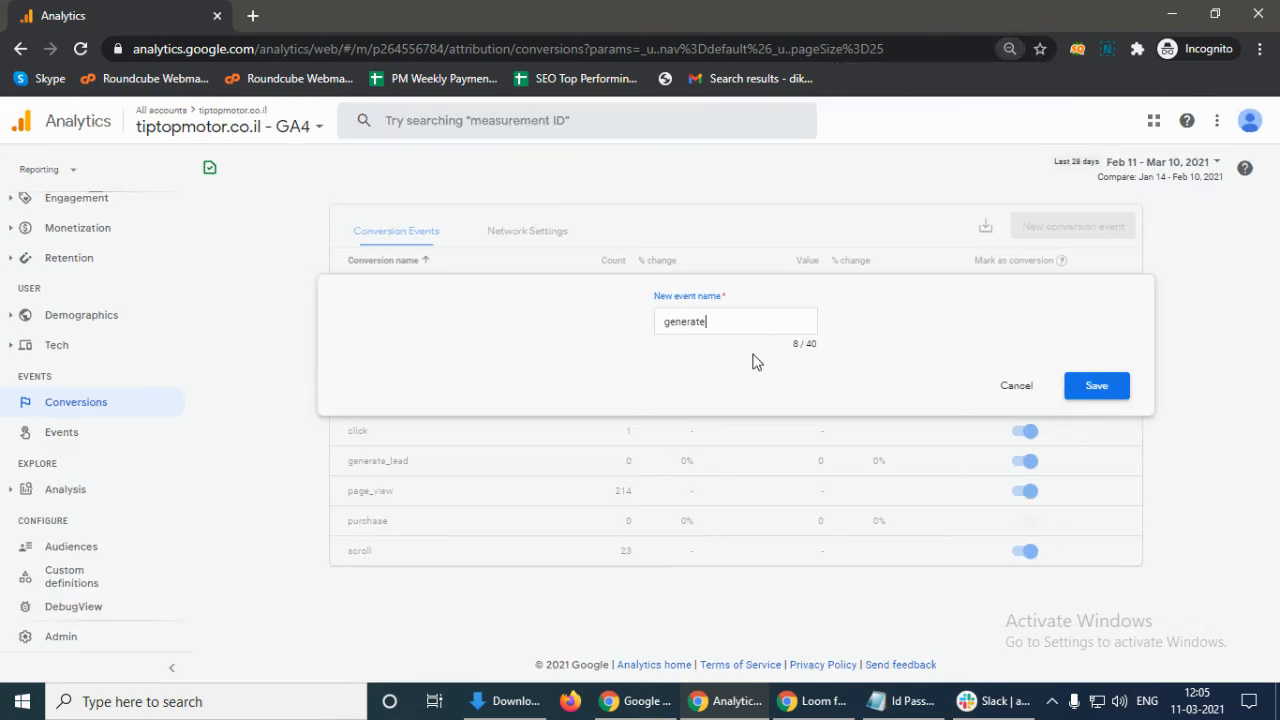
key(ctrl+plus)
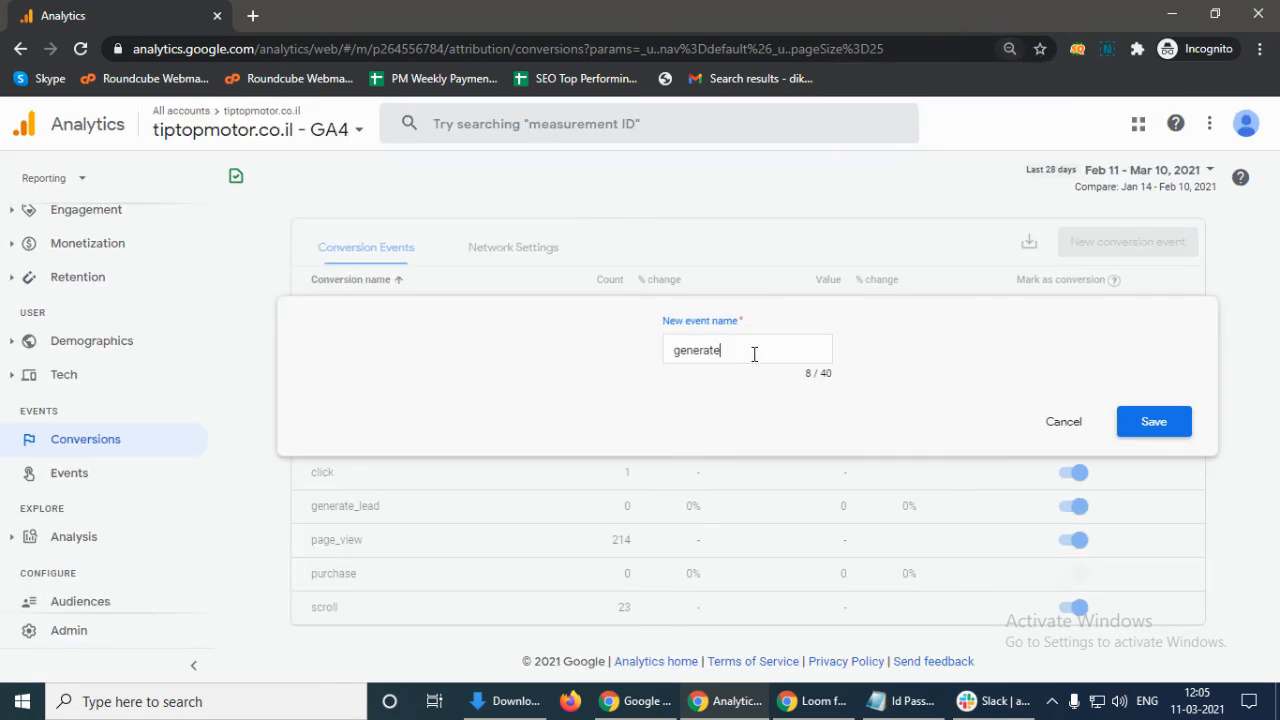
text(_lead)
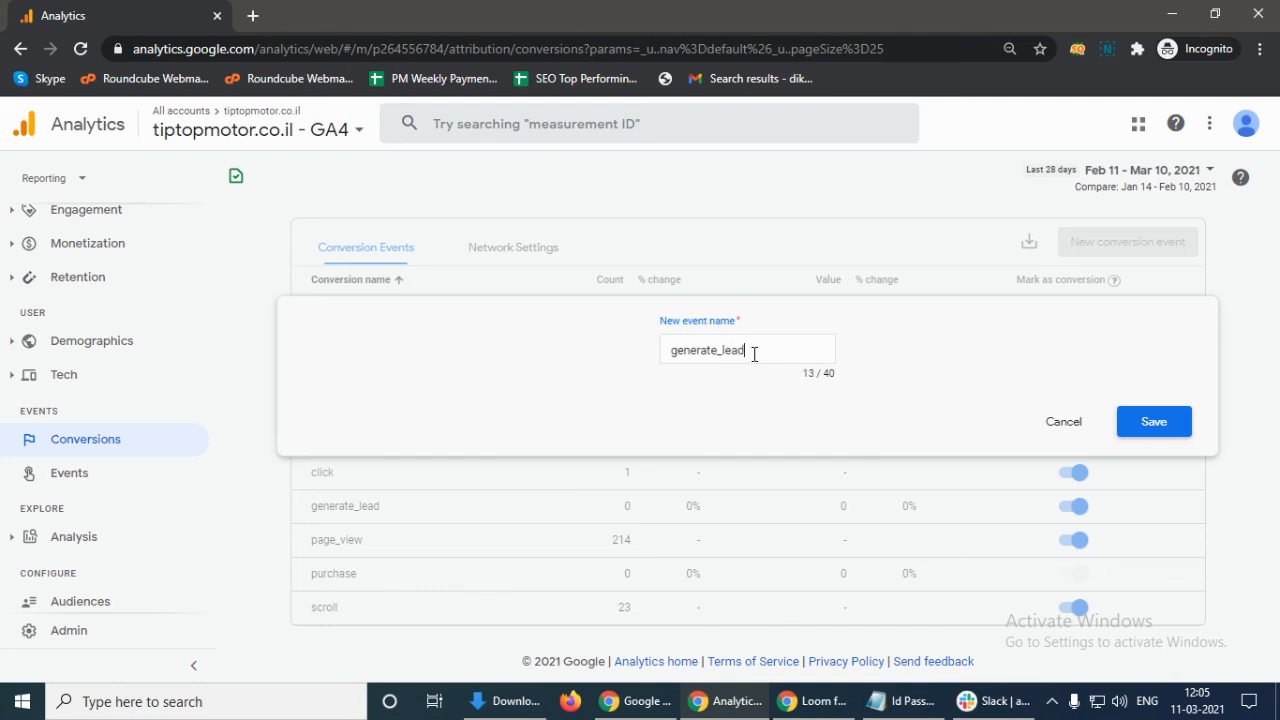
click(1168, 430)
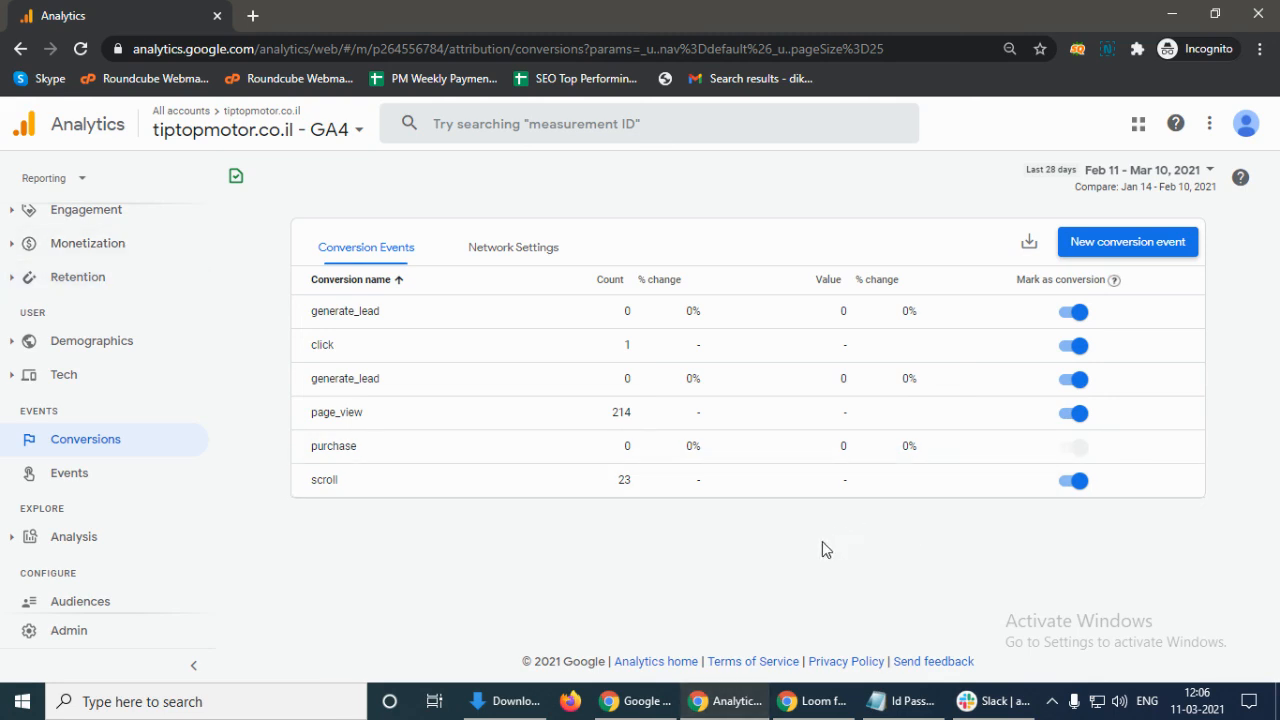
mouse_move(640, 701)
click(551, 624)
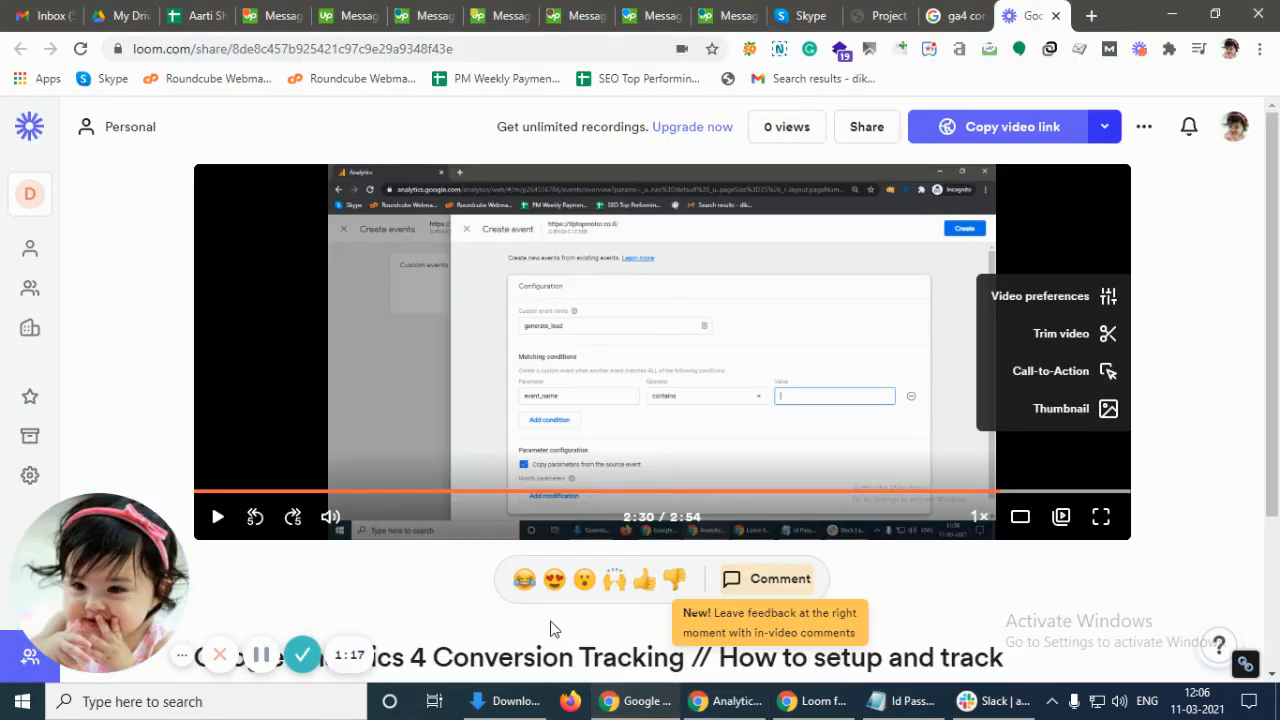